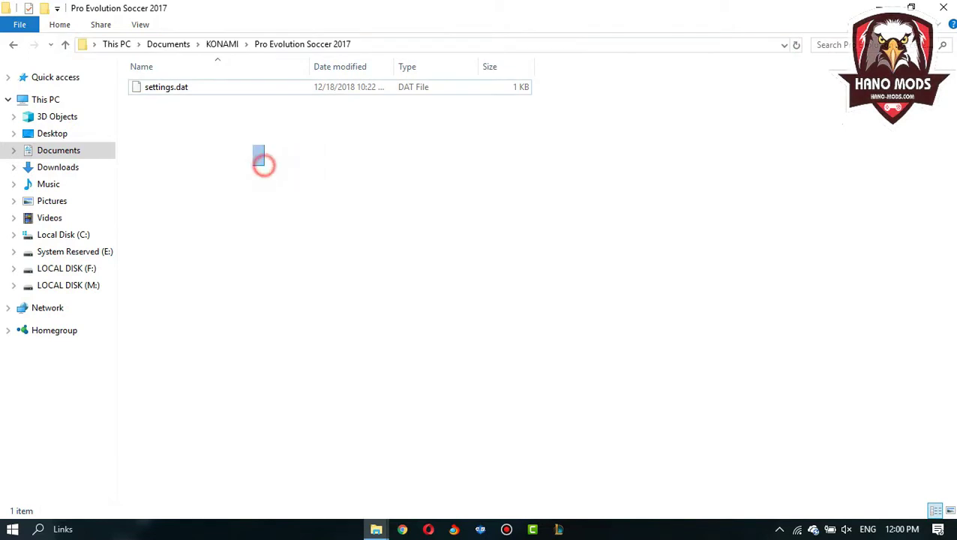
- Check the contents of the Pro Evolution Soccer 2017 documents folder and the MY PES 2017 OLD game folder
left_click(235, 166)
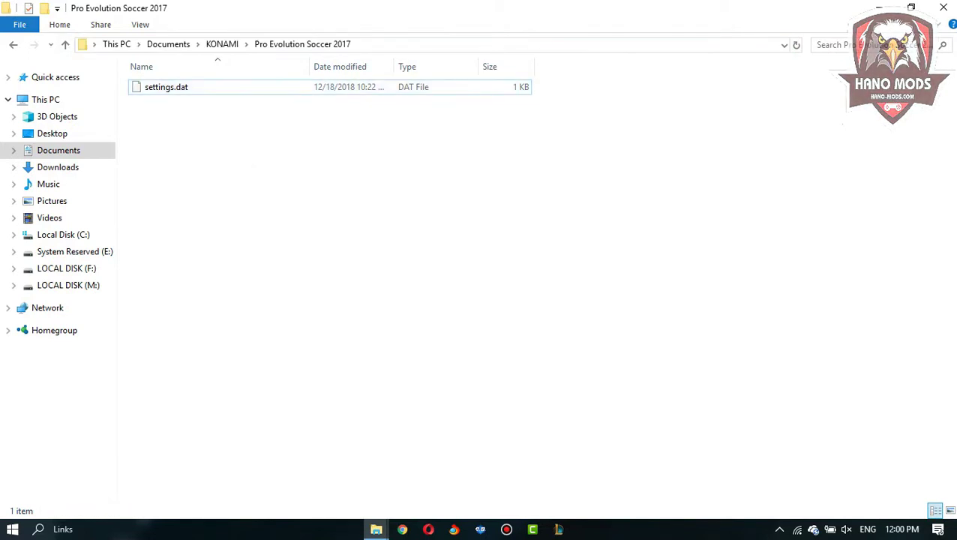
mouse_move(376, 530)
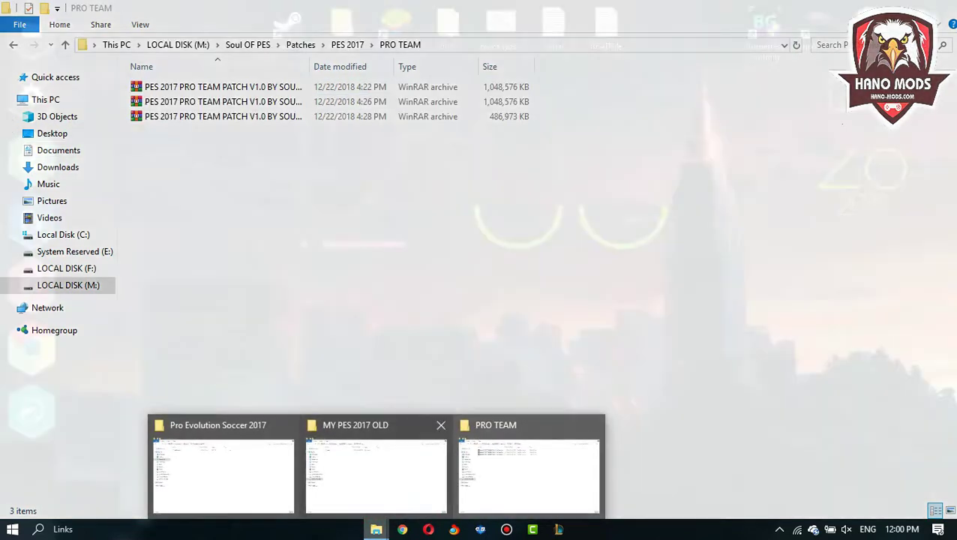
left_click(363, 472)
left_click(153, 90)
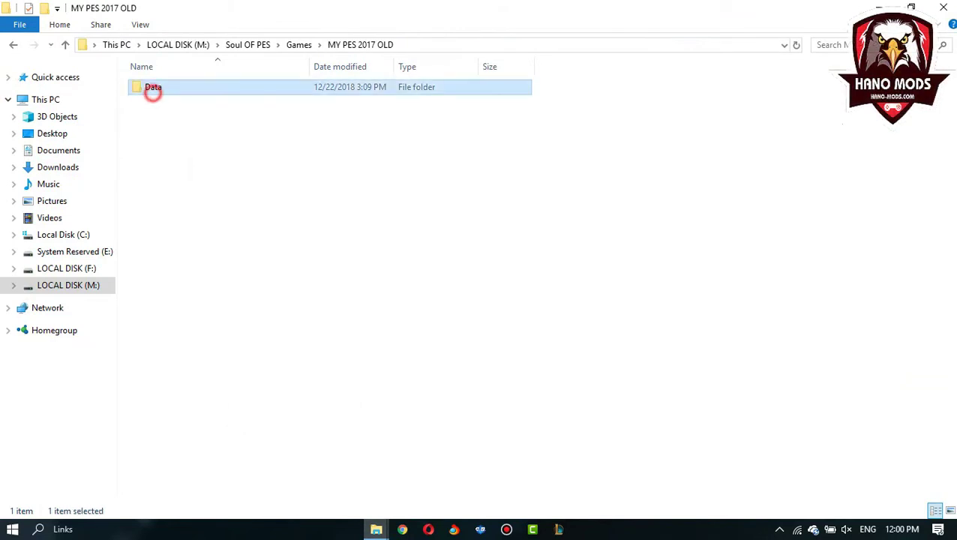
left_click_drag(153, 90, 165, 207)
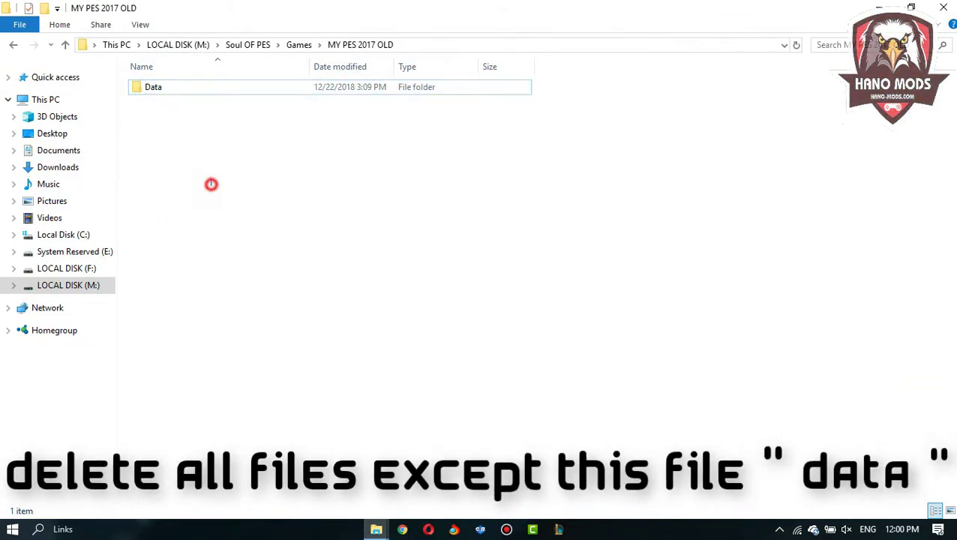
left_click_drag(211, 184, 184, 85)
left_click(228, 156)
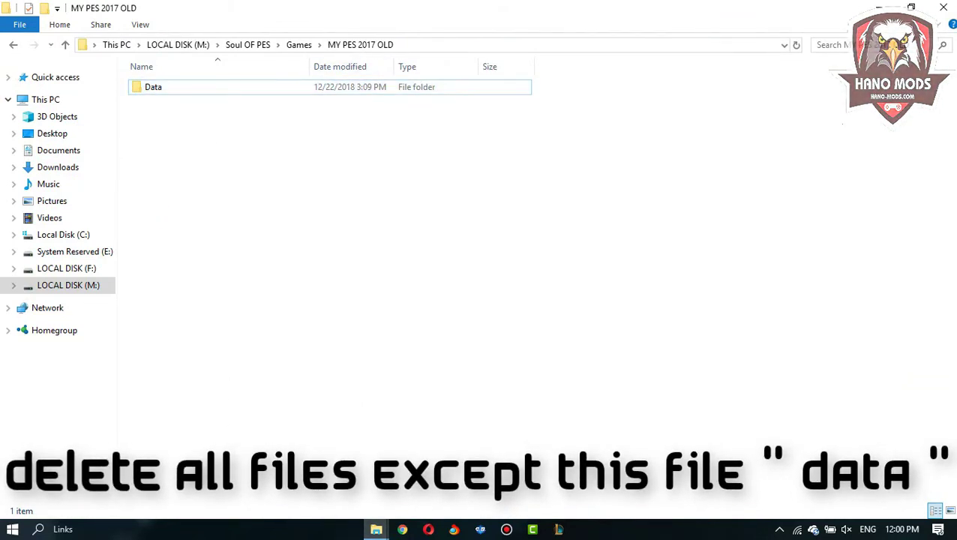
- Check the combined size of the three patch archives in the PRO TEAM folder through their properties
mouse_move(376, 529)
left_click(497, 459)
left_click_drag(294, 248, 244, 78)
right_click(246, 87)
left_click(345, 442)
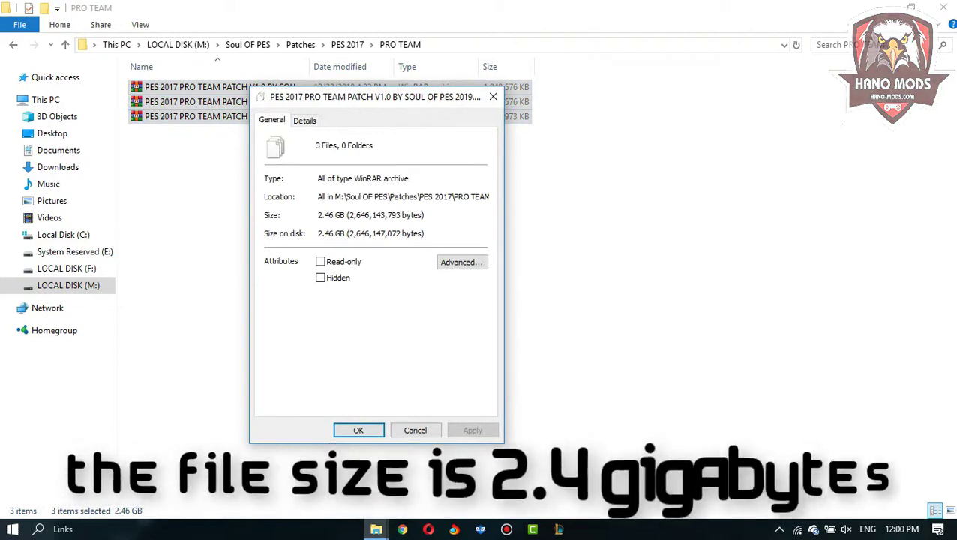
left_click_drag(347, 215, 309, 216)
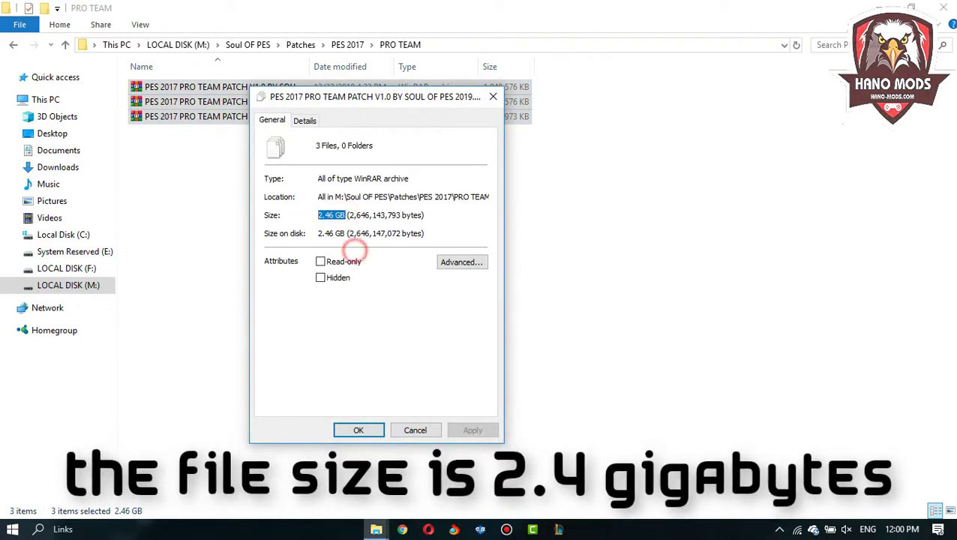
left_click(374, 427)
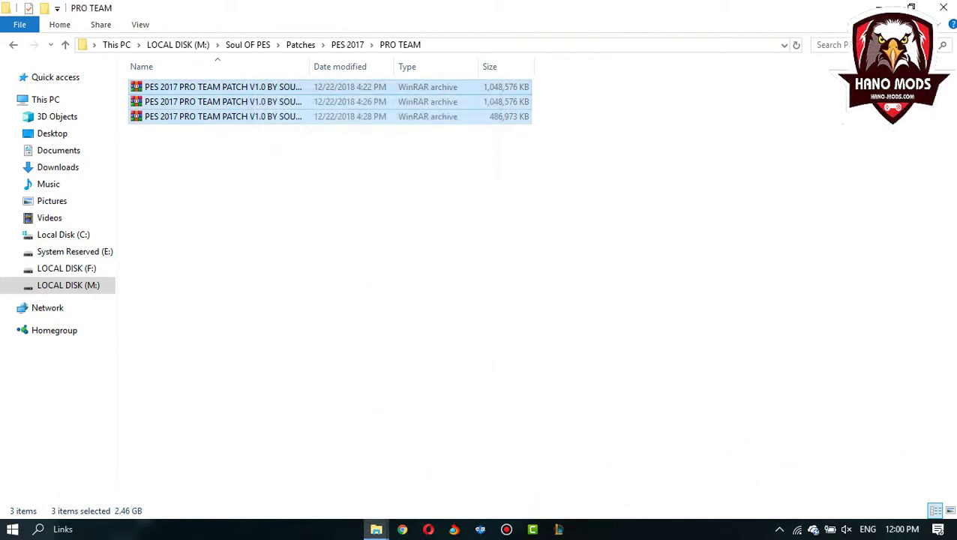
- Extract the three patch archives in the PRO TEAM folder and open the extracted patch folder
right_click(342, 98)
left_click(394, 217)
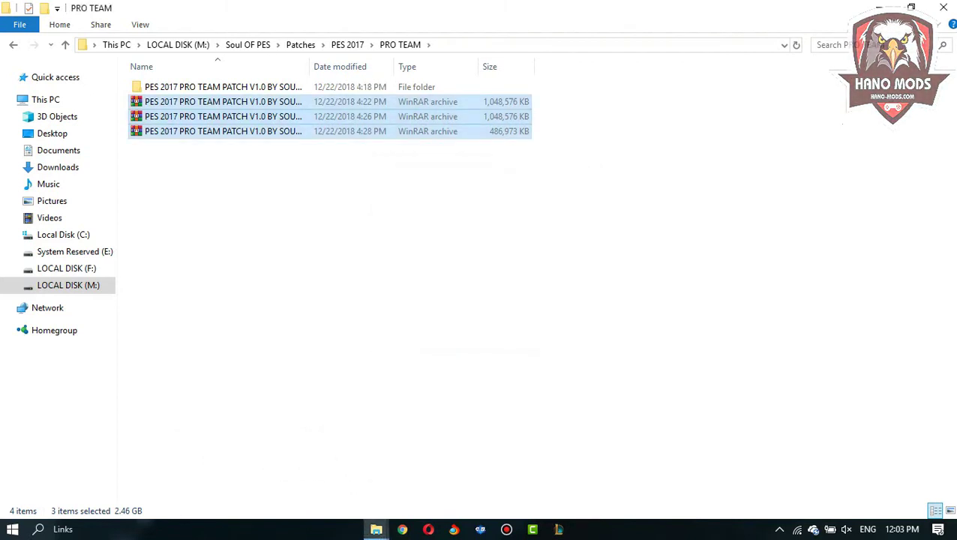
double_click(252, 87)
- Copy the save folder from inside the patch's OPTION FILE folder
left_click(235, 88)
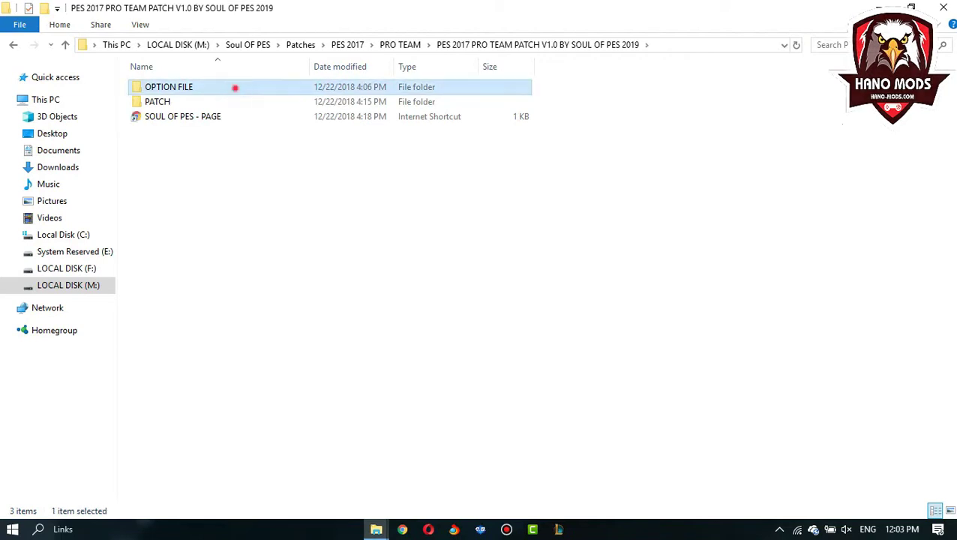
double_click(235, 88)
left_click(210, 90)
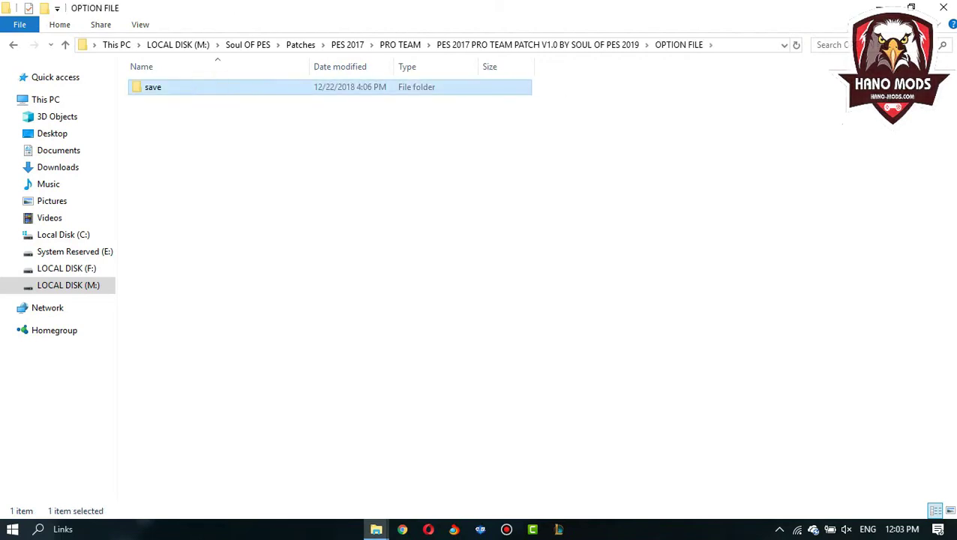
right_click(210, 90)
left_click(255, 431)
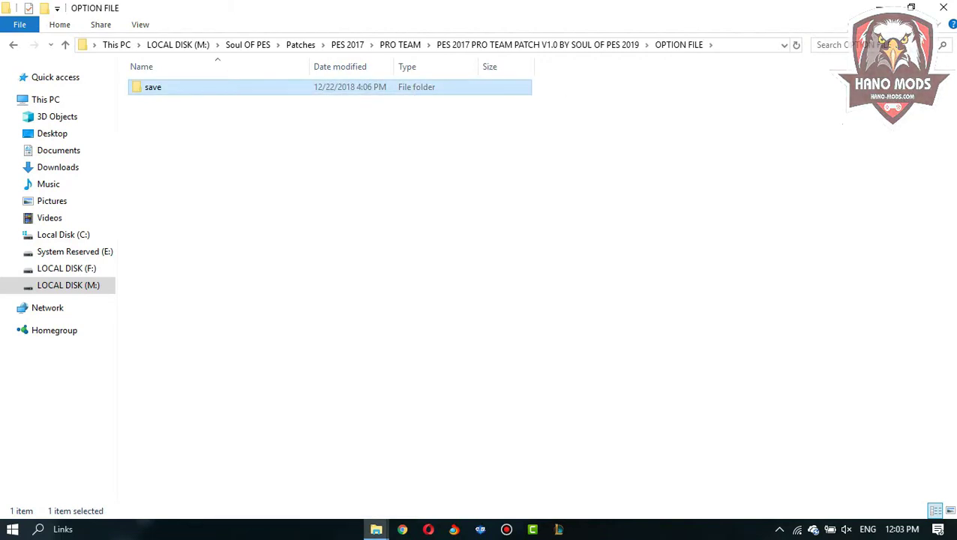
- Paste the copied save folder into Documents\KONAMI\Pro Evolution Soccer 2017 and return to the OPTION FILE folder
mouse_move(376, 529)
left_click(251, 474)
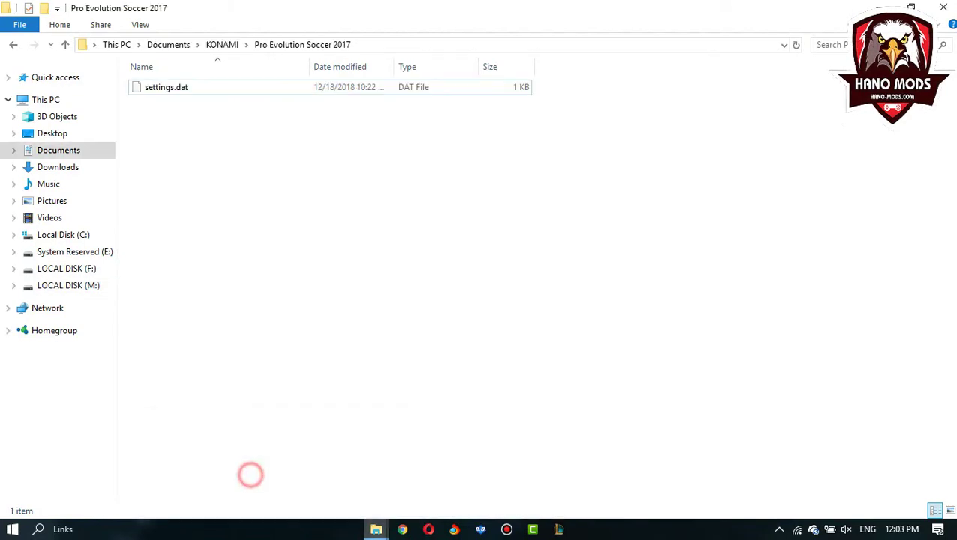
right_click(243, 126)
left_click(297, 224)
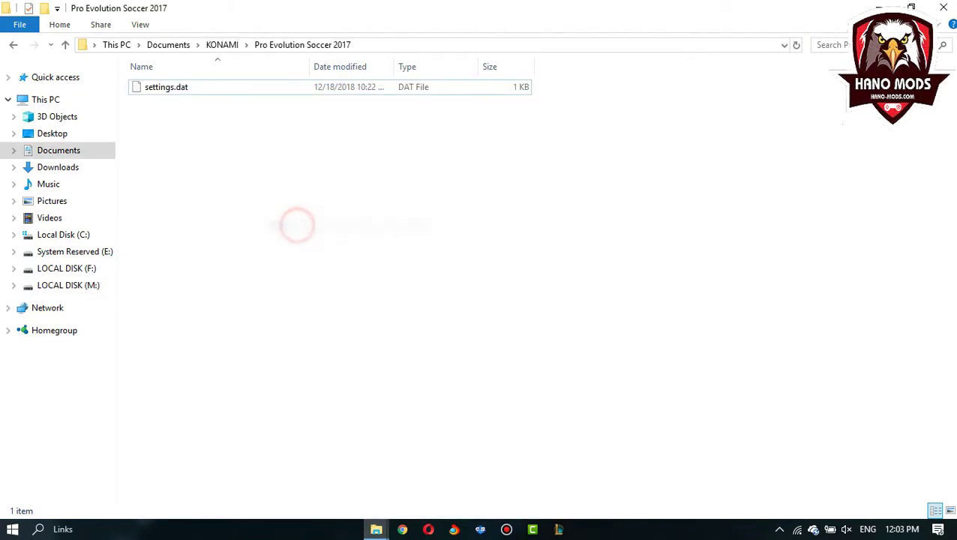
left_click(351, 294)
key("alt+Tab")
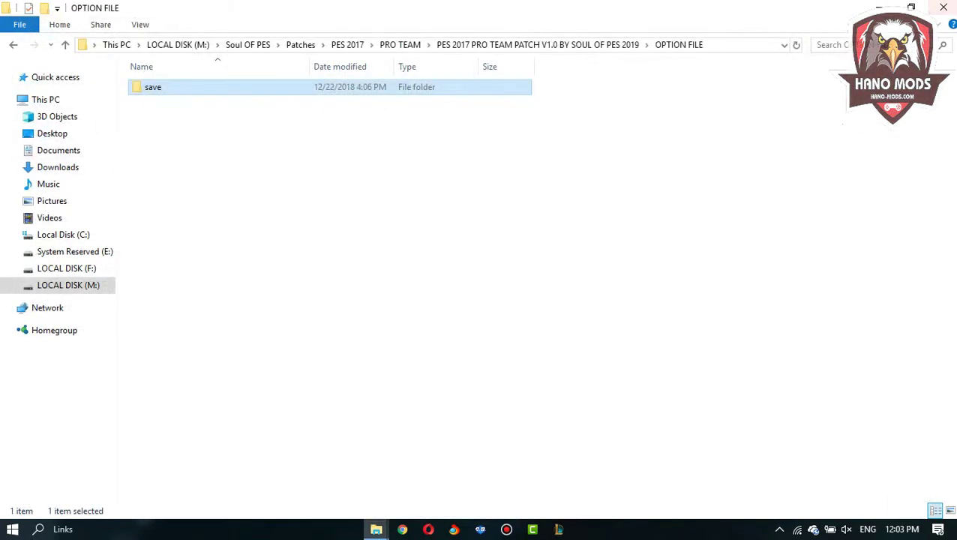
left_click(381, 176)
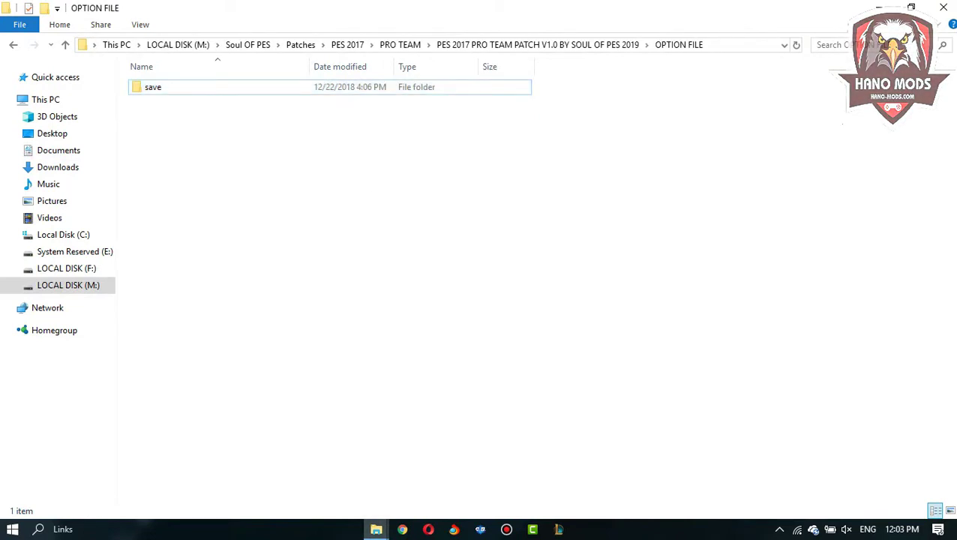
- Cut all files and folders in the patch's PATCH folder
left_click(17, 48)
double_click(154, 101)
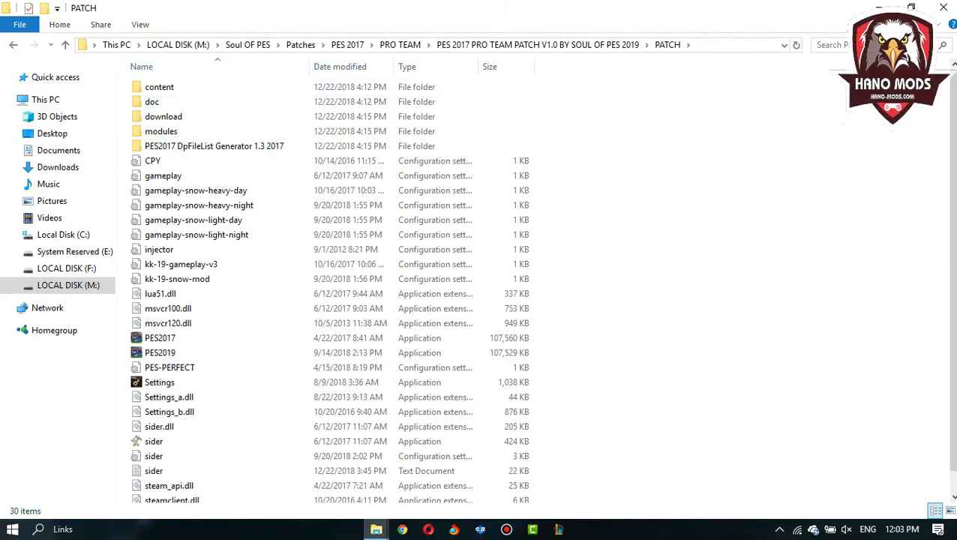
left_click_drag(126, 78, 531, 504)
left_click_drag(288, 502, 304, 503)
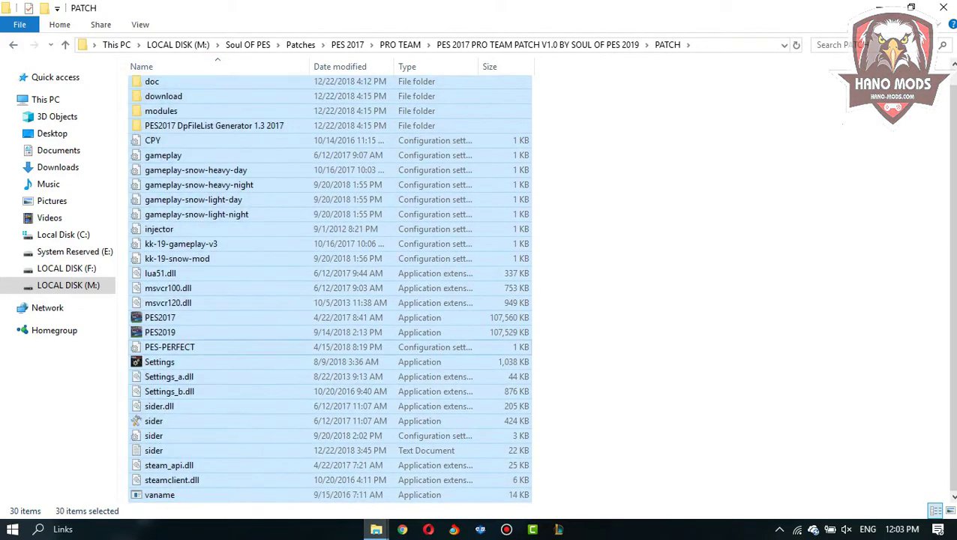
right_click(298, 344)
left_click(322, 241)
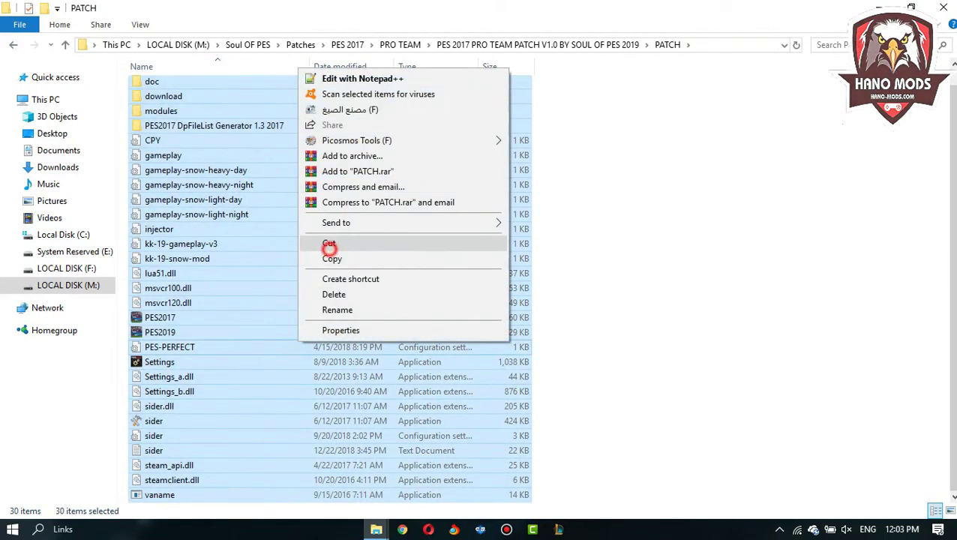
- Paste the cut patch files into the MY PES 2017 OLD game folder
mouse_move(376, 529)
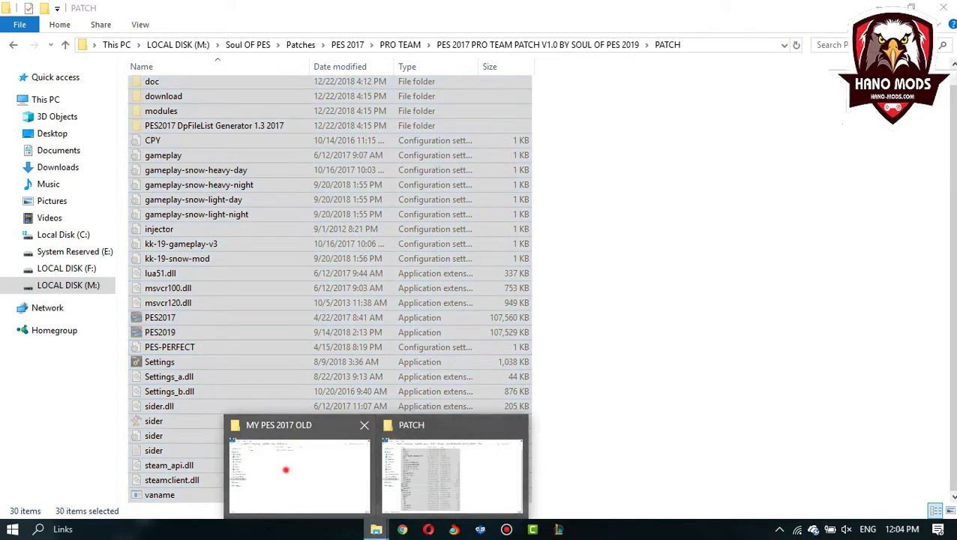
left_click(288, 465)
right_click(278, 168)
left_click(308, 266)
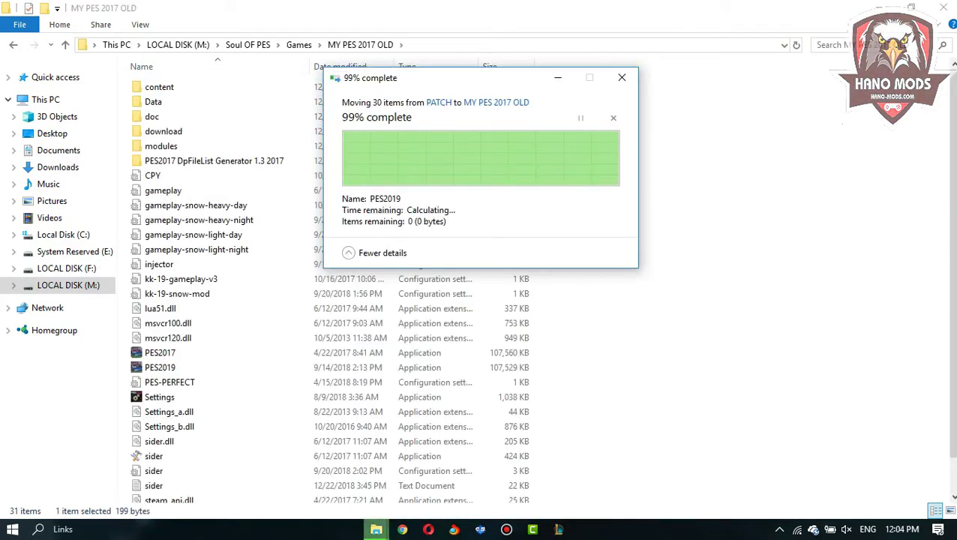
- Launch PES2017 DpFileList Generator 1.3 from its folder inside MY PES 2017 OLD and dismiss the startup error
double_click(214, 160)
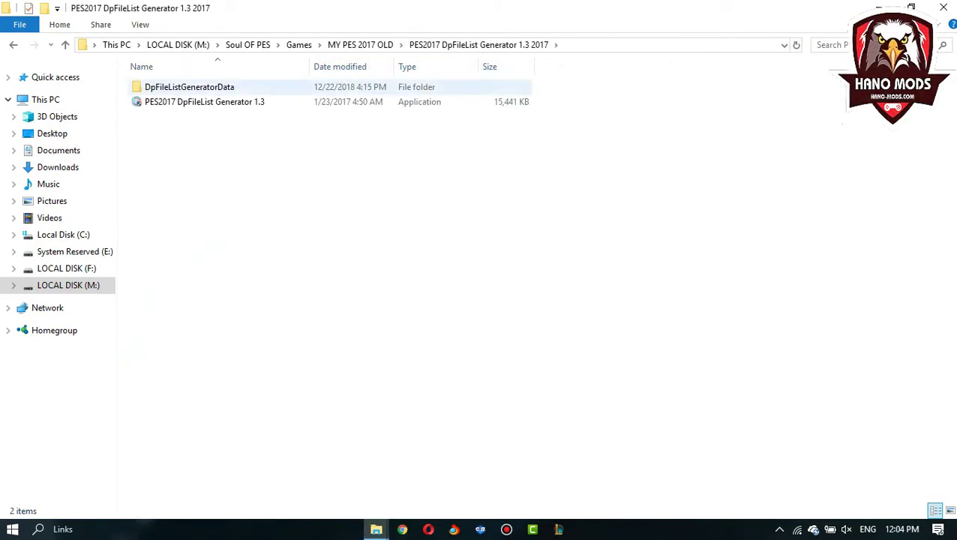
left_click(172, 102)
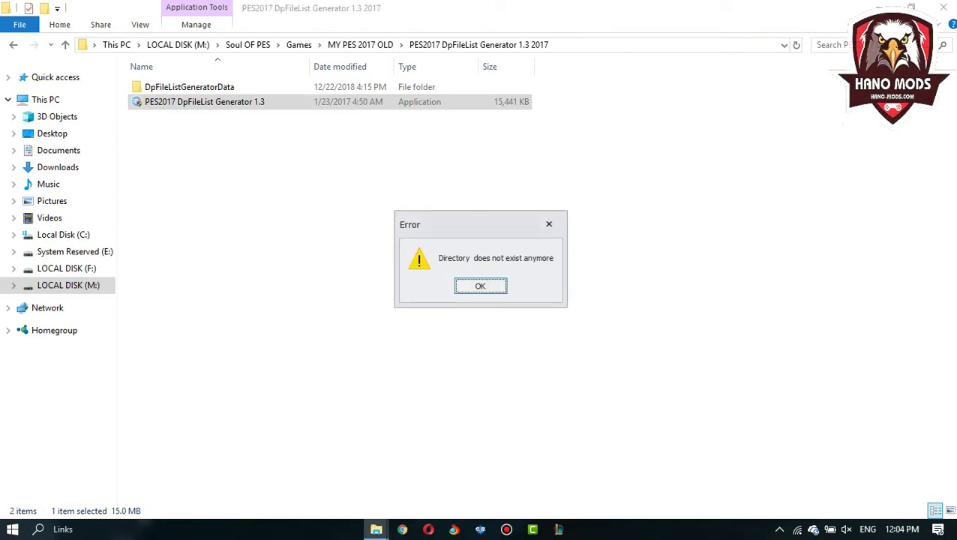
left_click(488, 287)
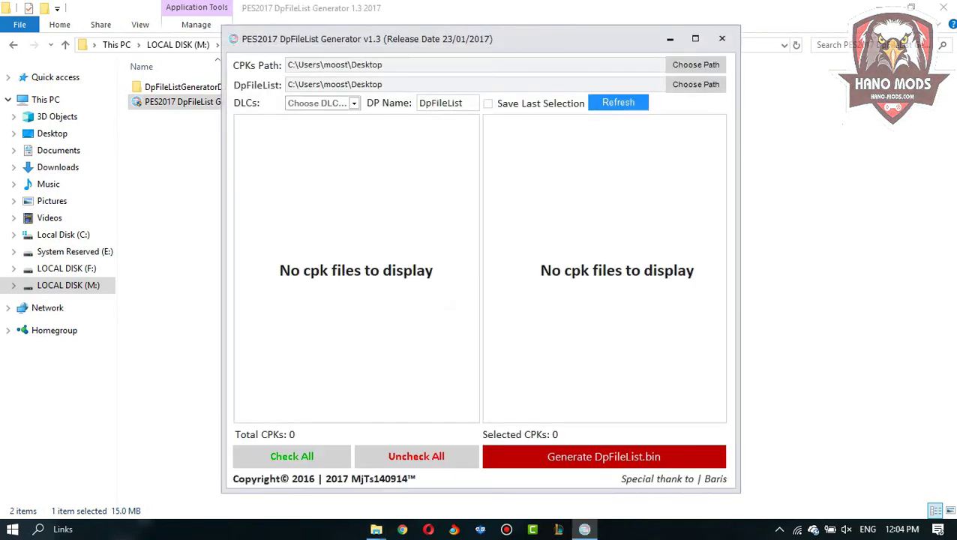
- Set the CPKs path to M:\Soul OF PES\Games\MY PES 2017 OLD\download
left_click(690, 60)
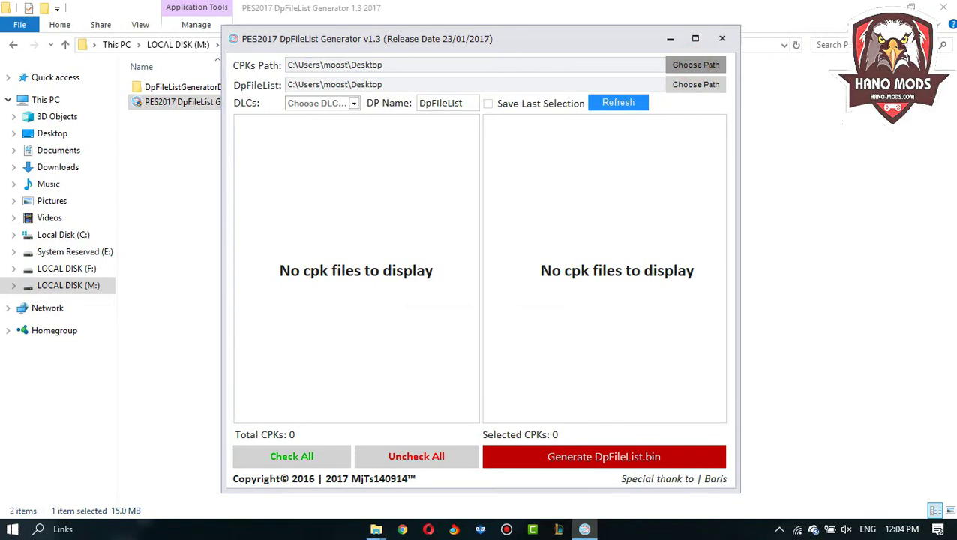
left_click(420, 241)
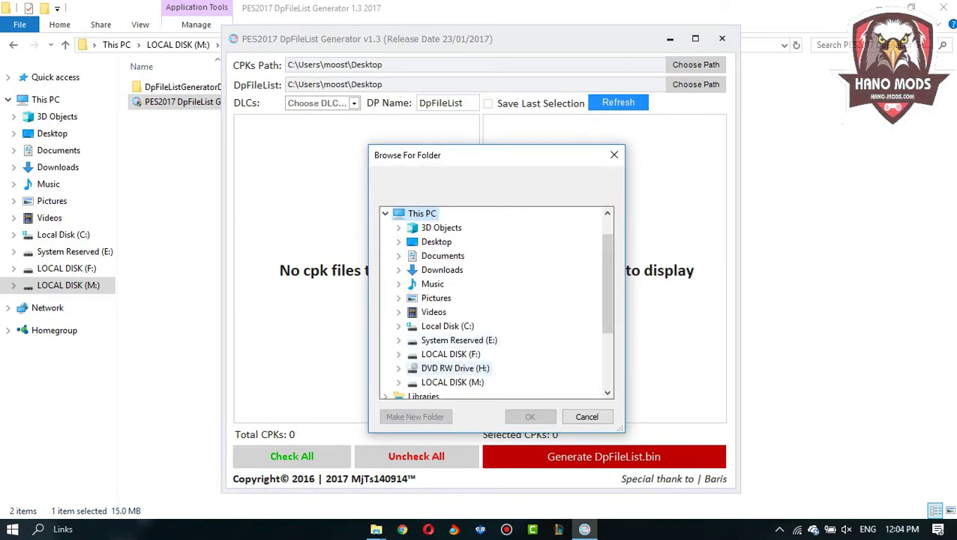
left_click(450, 381)
left_click(450, 382)
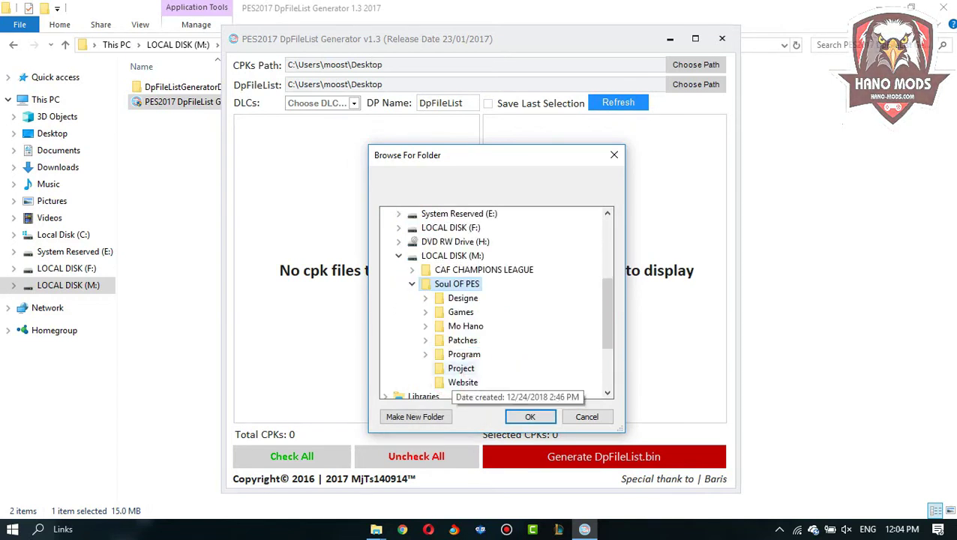
left_click(460, 312)
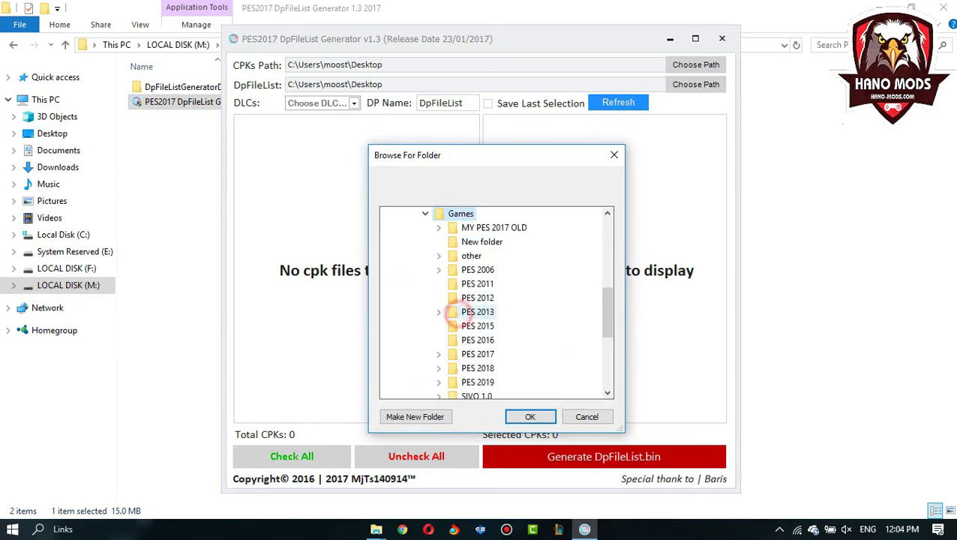
left_click(461, 225)
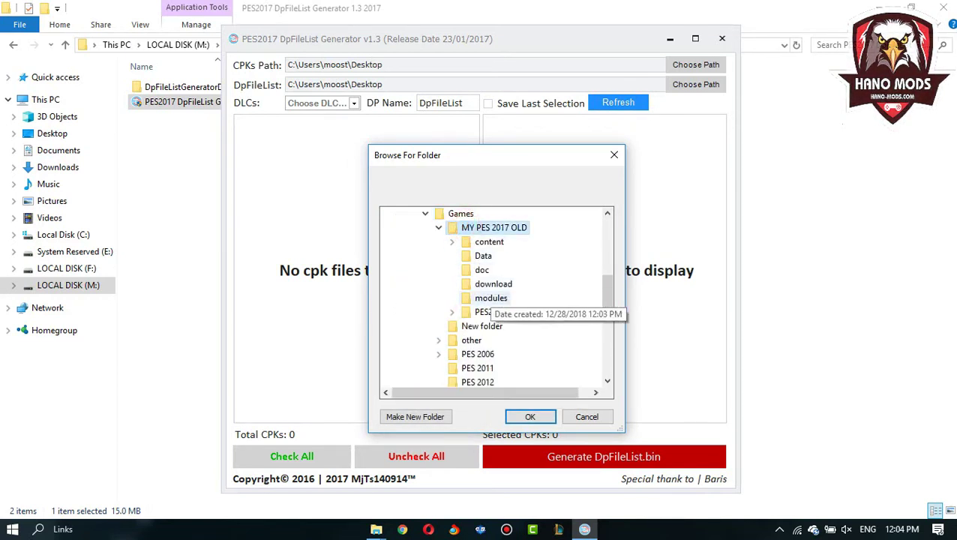
left_click(494, 284)
left_click(530, 416)
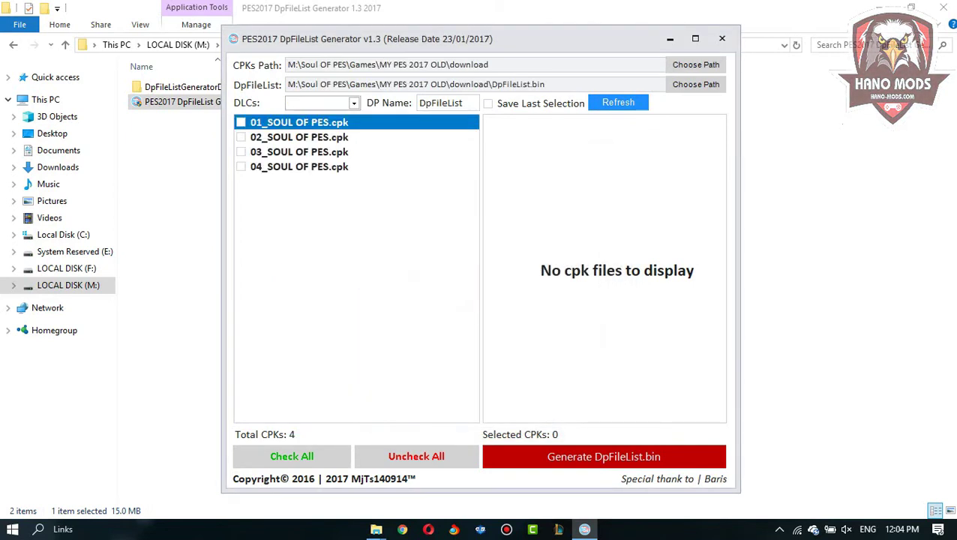
- Select the four CPK files from 01_SOUL OF PES.cpk to 04_SOUL OF PES.cpk for the file list
left_click(248, 122)
left_click(248, 137)
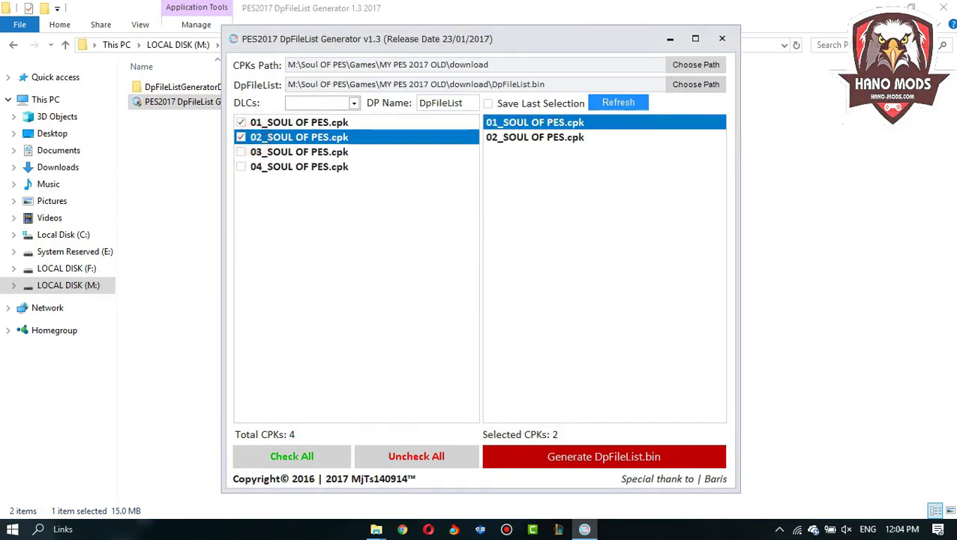
left_click(247, 152)
left_click(247, 166)
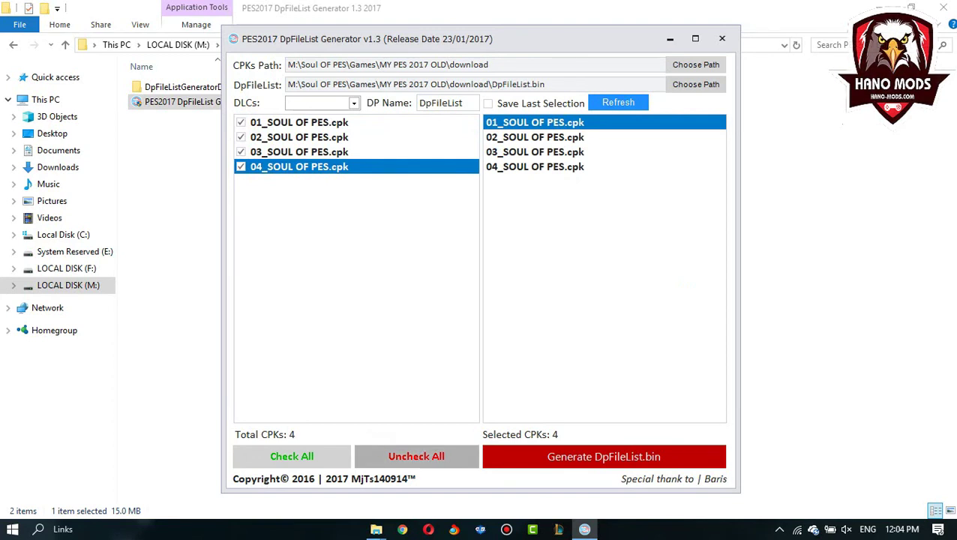
left_click(416, 456)
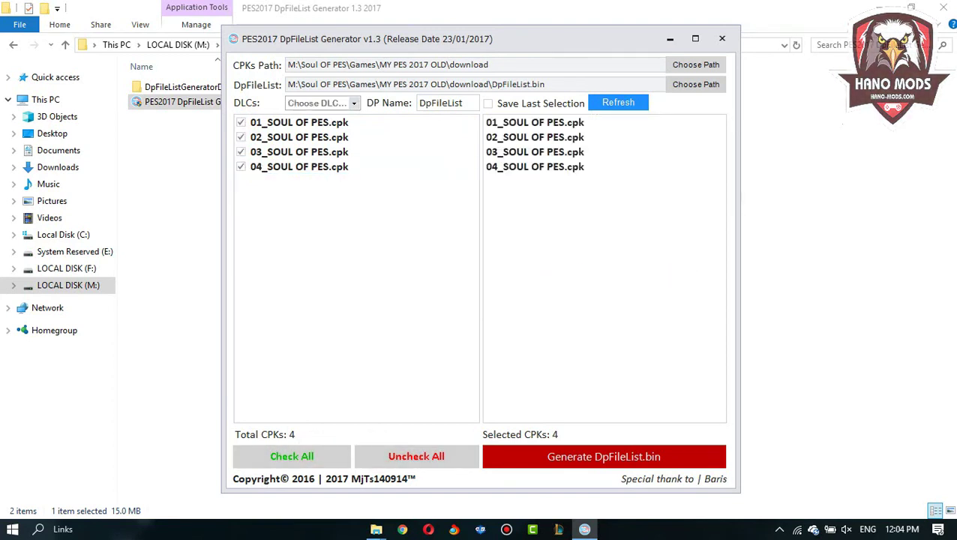
- Generate DpFileList.bin with NO DLC chosen and Save Last Selection enabled, and close the generator
left_click(354, 103)
left_click(335, 115)
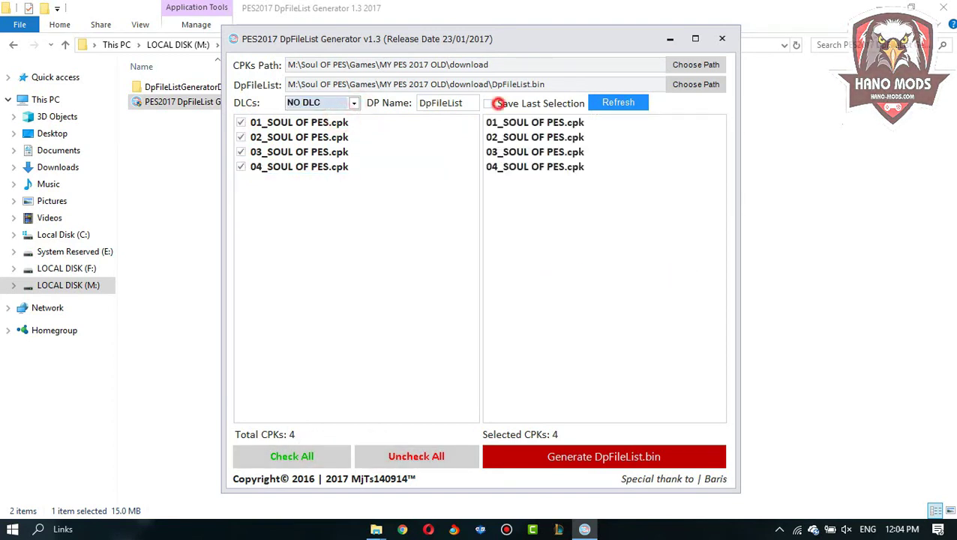
left_click(604, 456)
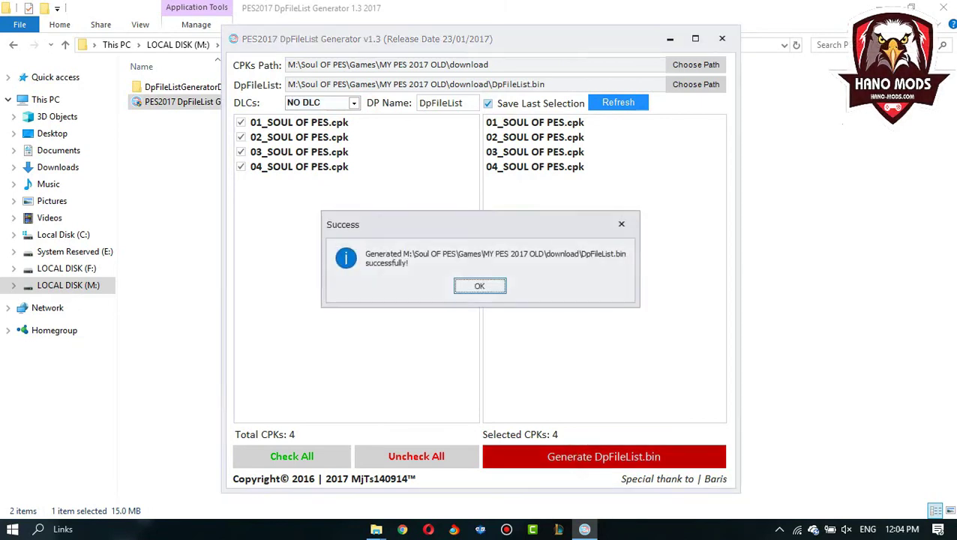
left_click(487, 287)
left_click(721, 38)
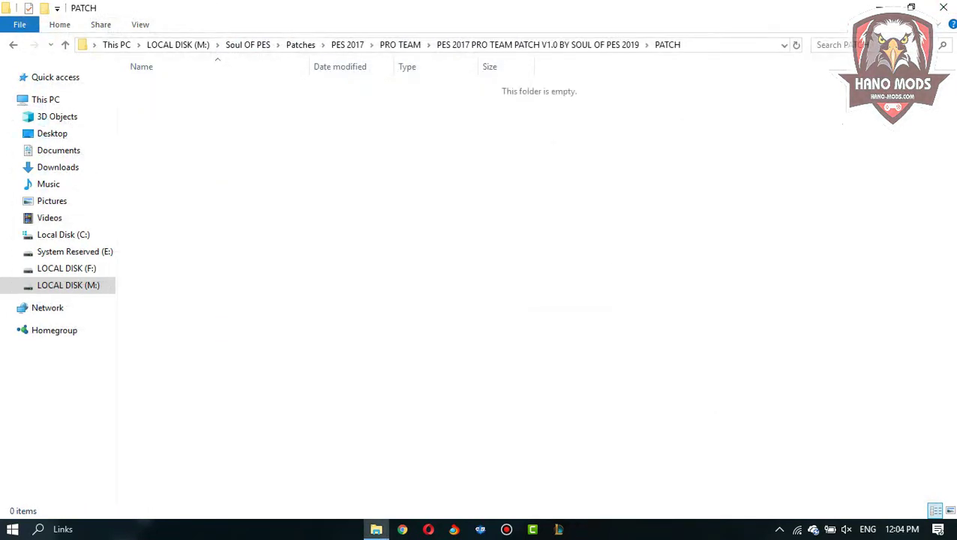
- Go up to the extracted patch folder and view the SOUL OF PES - PAGE shortcut with enlarged icons
key("alt+Up")
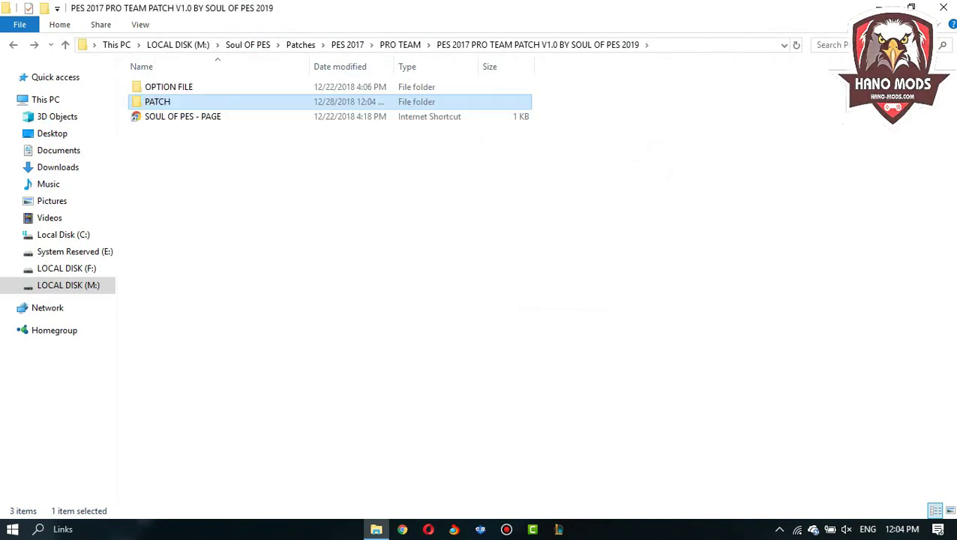
left_click_drag(220, 169, 192, 114)
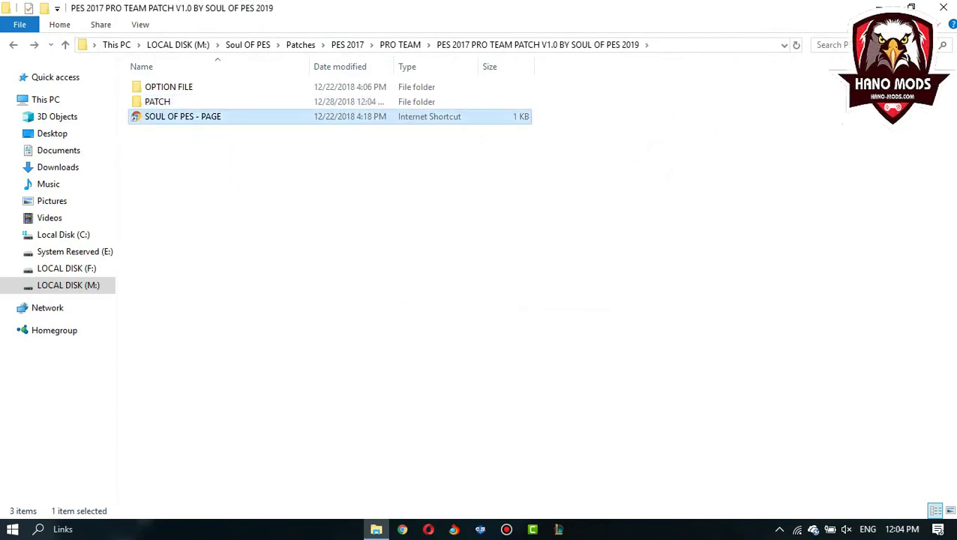
scroll(322, 242, "up", 4)
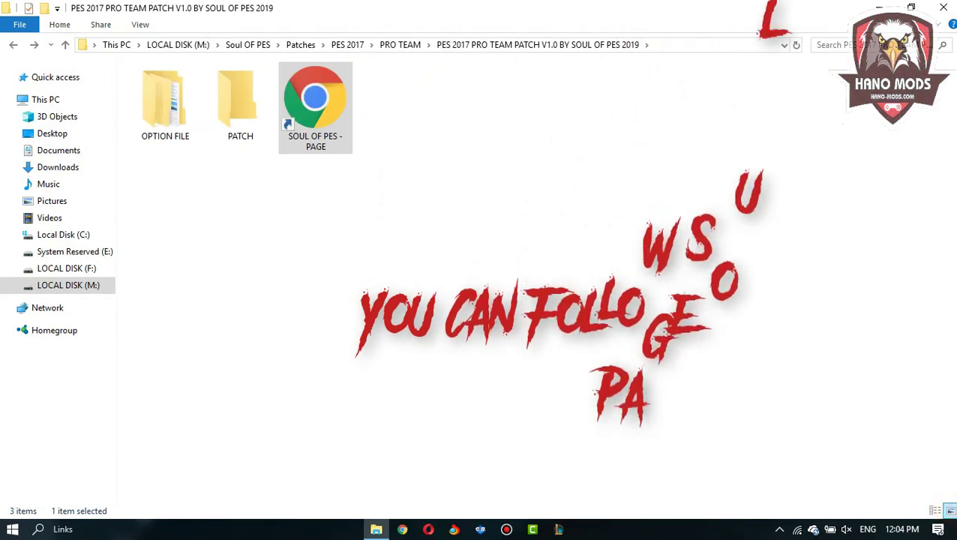
left_click(354, 207)
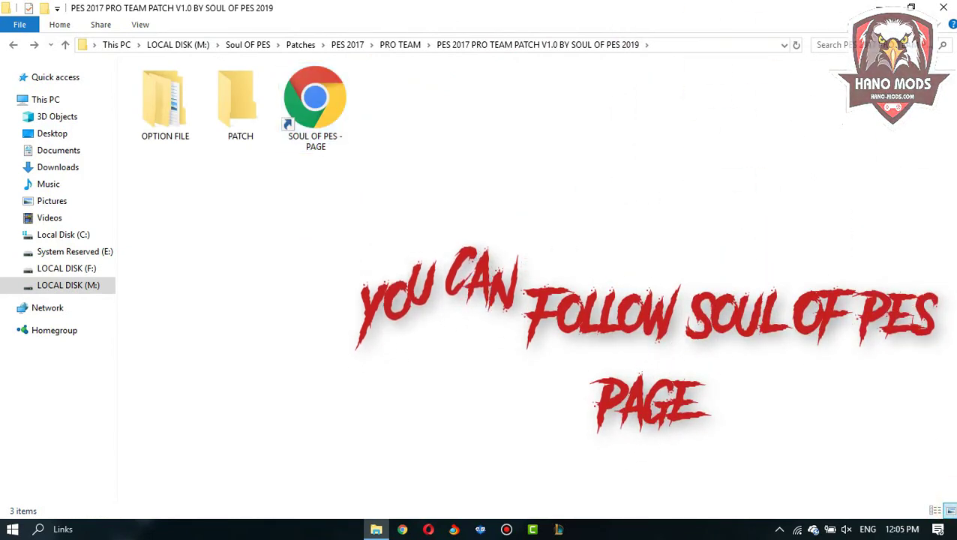